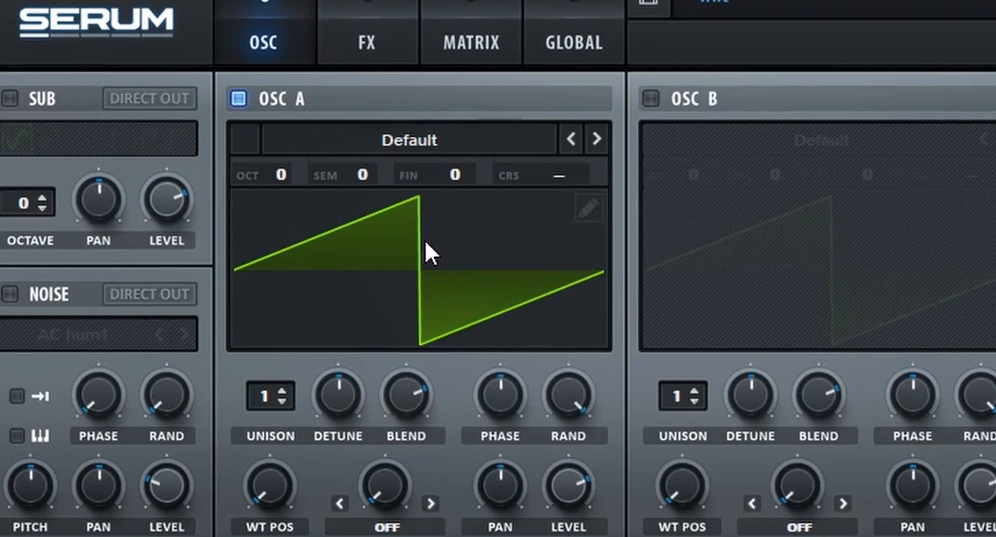
- Set oscillator A to 7 unison voices, reduce its detune, and audition the pattern
drag(263, 403, 290, 285)
drag(331, 390, 344, 428)
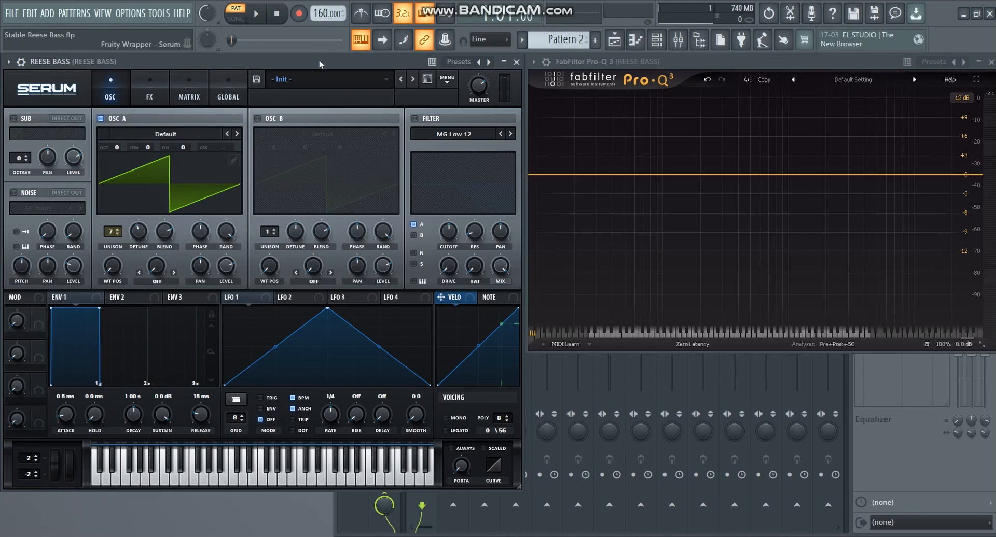
key(space)
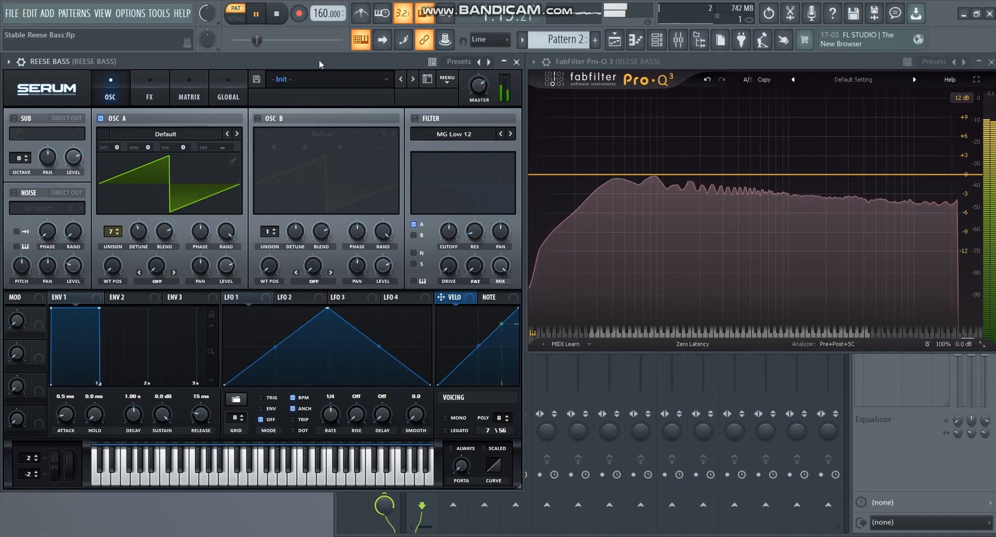
key(space)
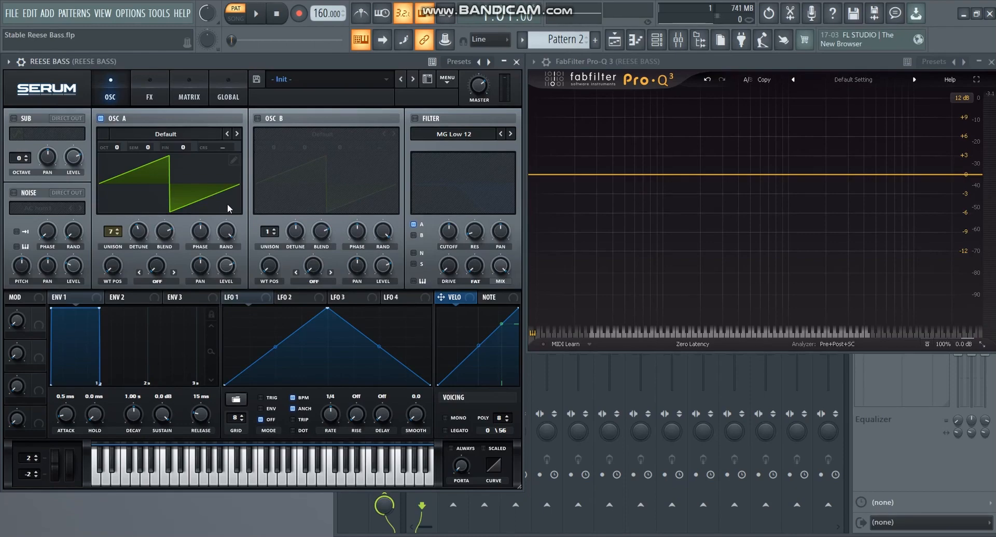
- Remove the fundamental from oscillator A's wavetable with the Remove Fundamental (HPF) process and audition the result
click(233, 160)
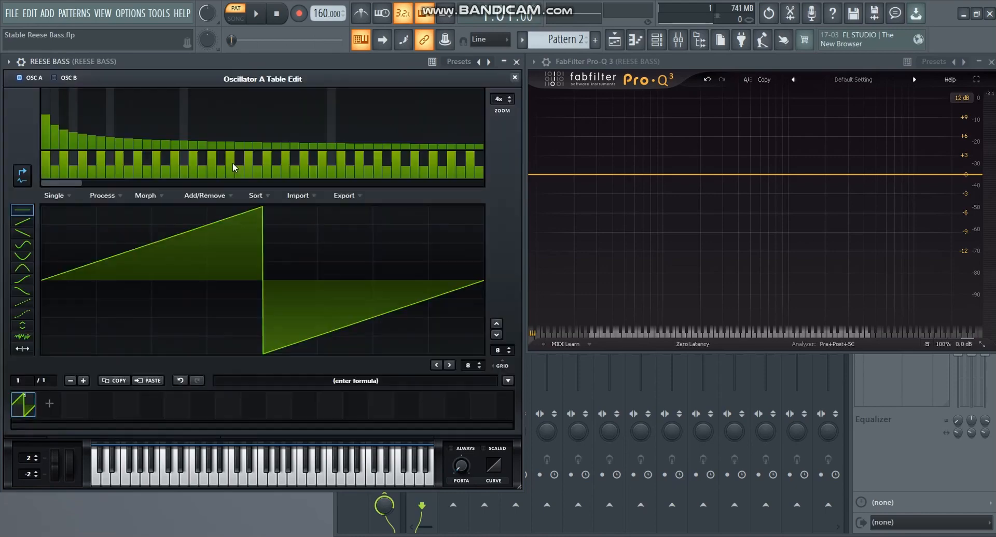
click(110, 197)
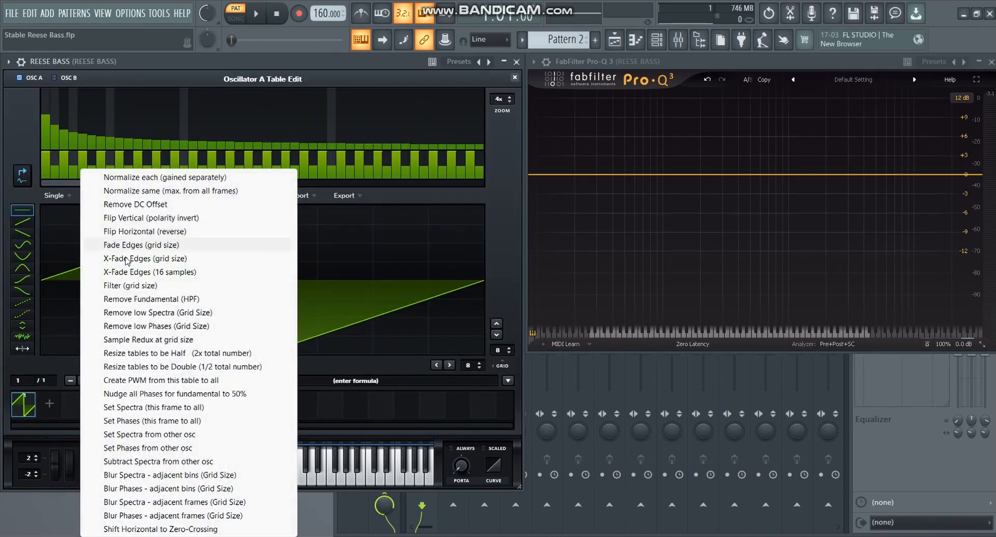
click(145, 301)
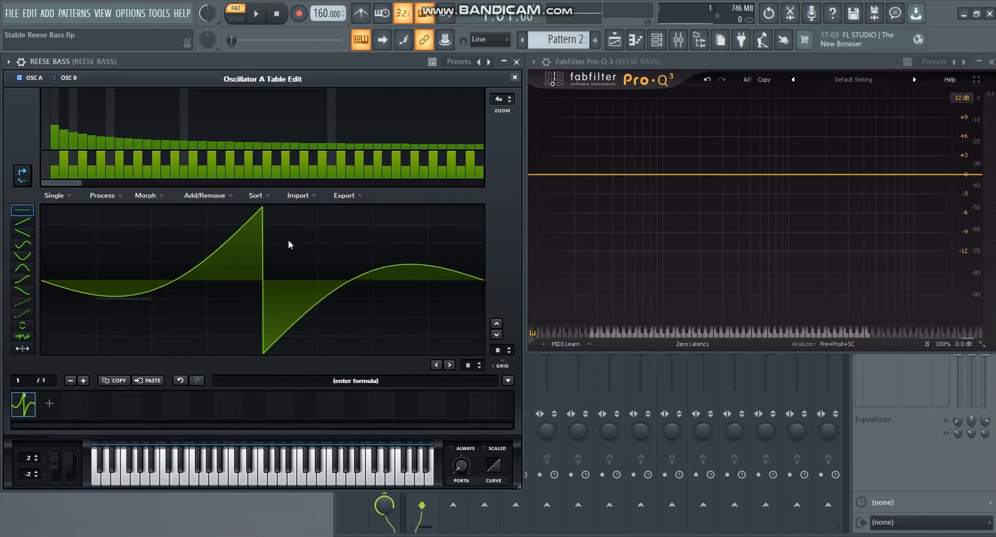
click(515, 78)
key(space)
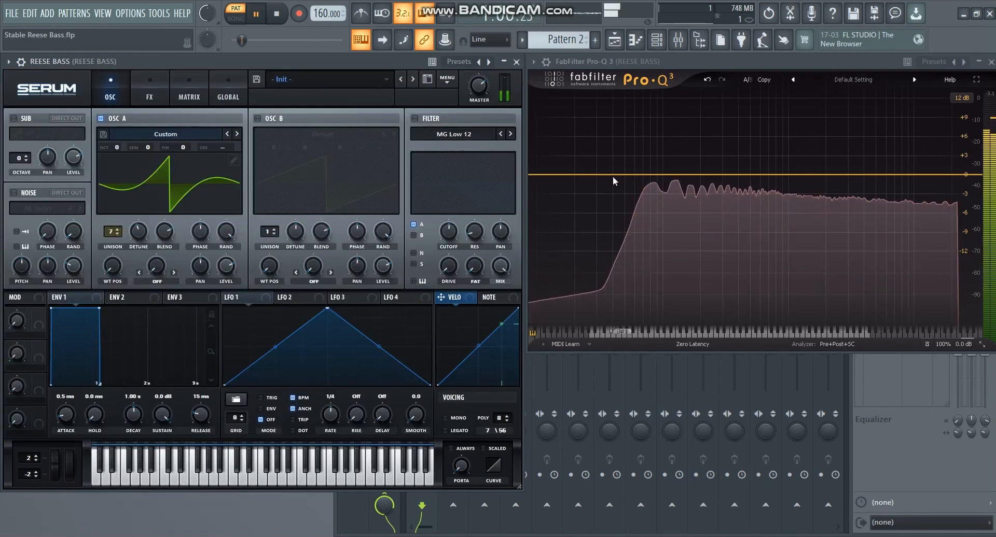
key(space)
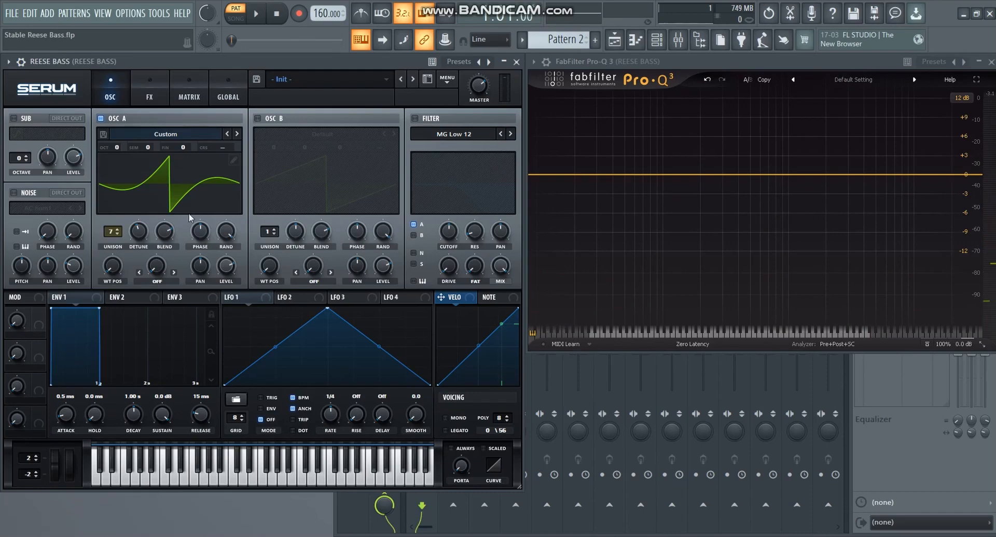
- Enable the sub oscillator with a sine wave and compare the sound with and without it during playback
click(13, 119)
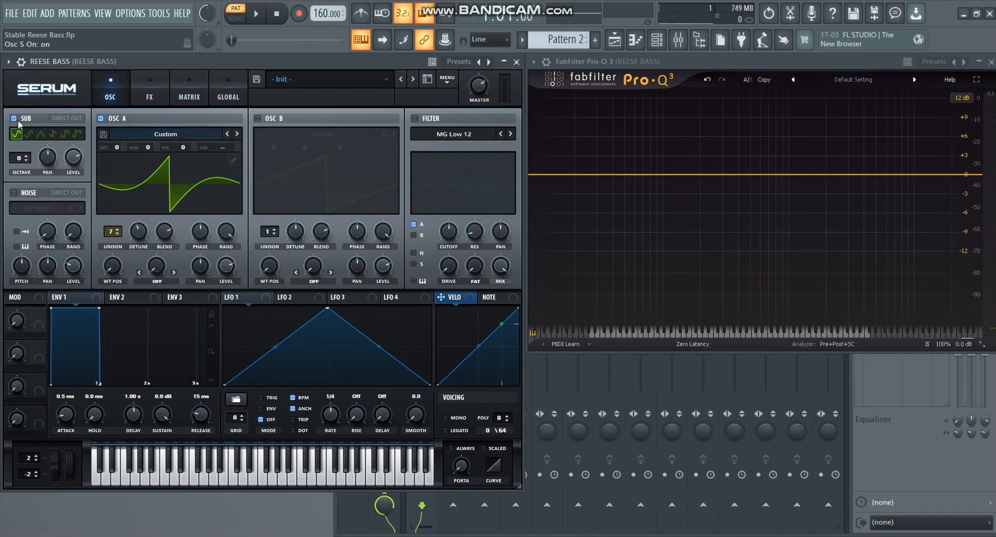
key(space)
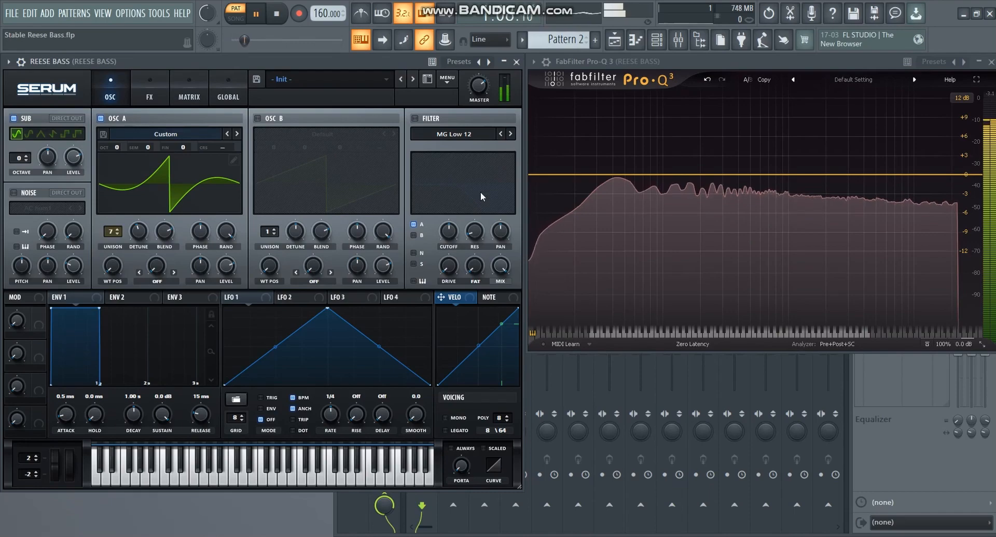
click(14, 119)
click(13, 119)
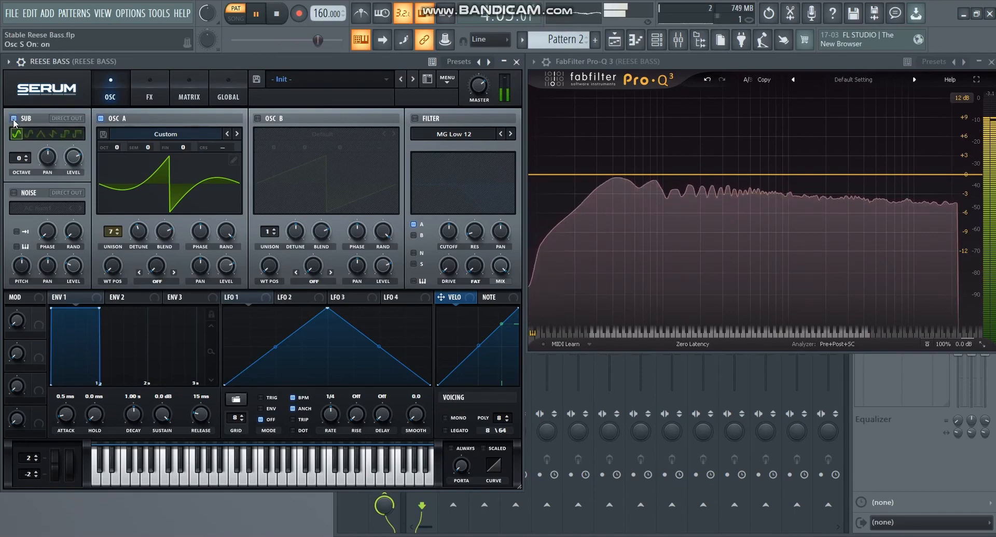
key(space)
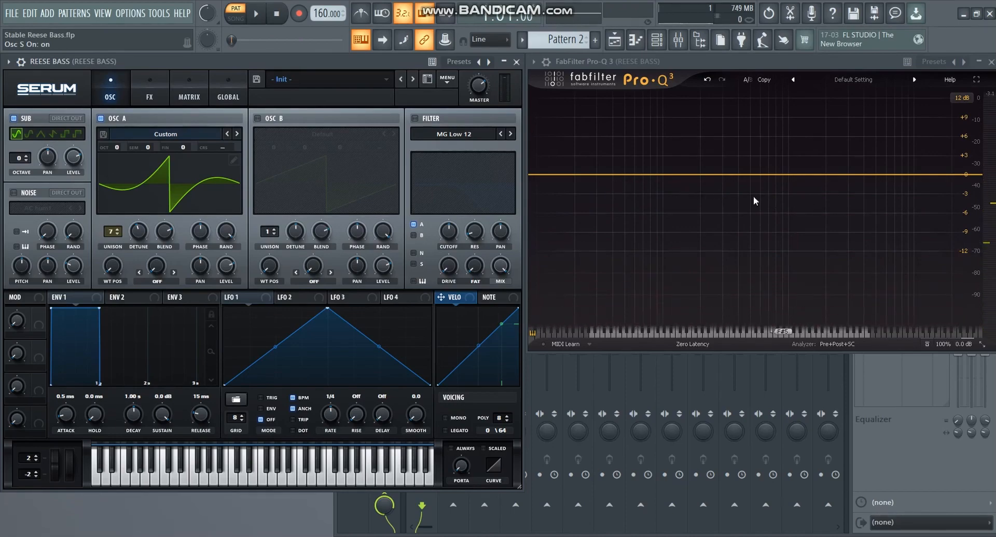
key(space)
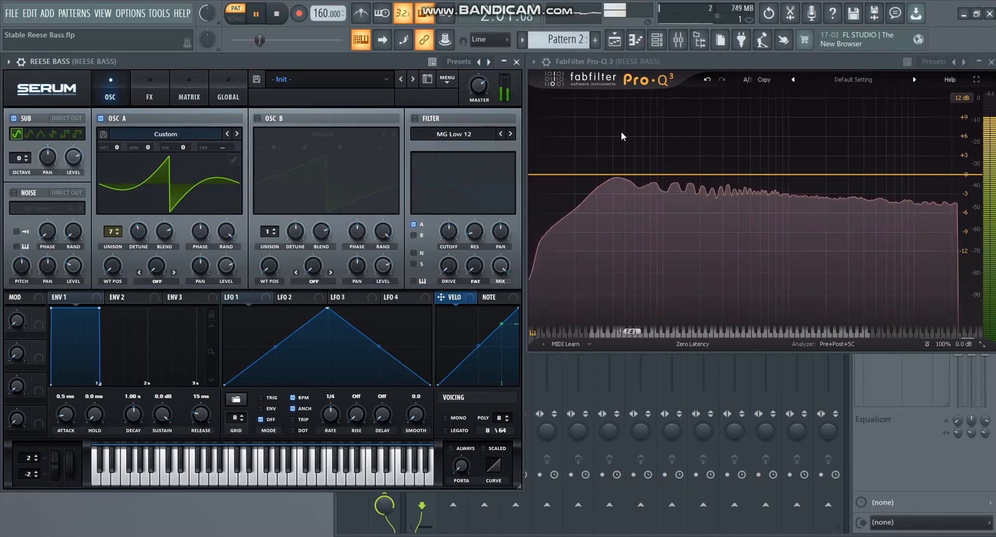
key(space)
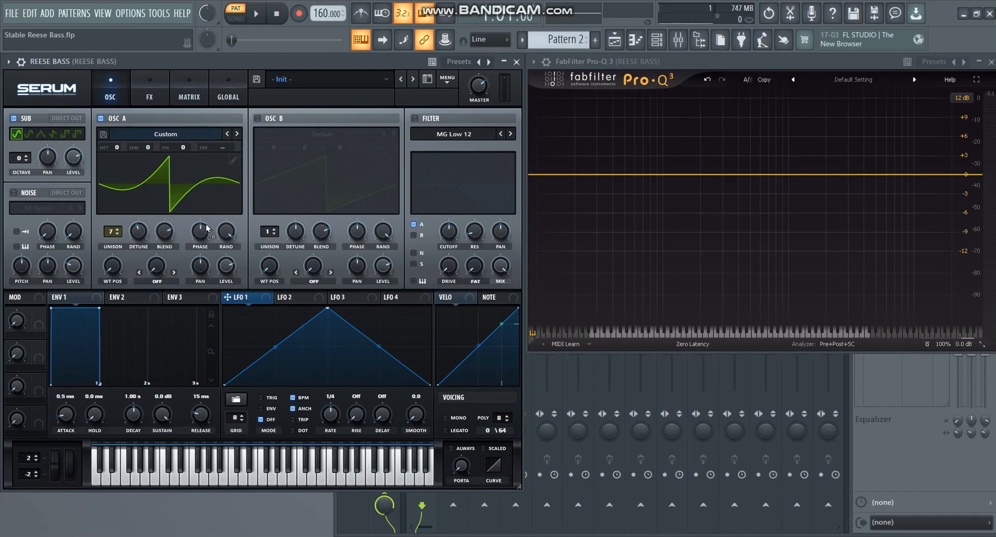
- Assign LFO 1 to oscillator A's fine tuning and set the fine tuning to 25 cents while auditioning the pattern
drag(184, 148, 187, 136)
key(space)
right_click(245, 303)
click(246, 304)
right_click(245, 303)
click(260, 326)
drag(184, 148, 183, 205)
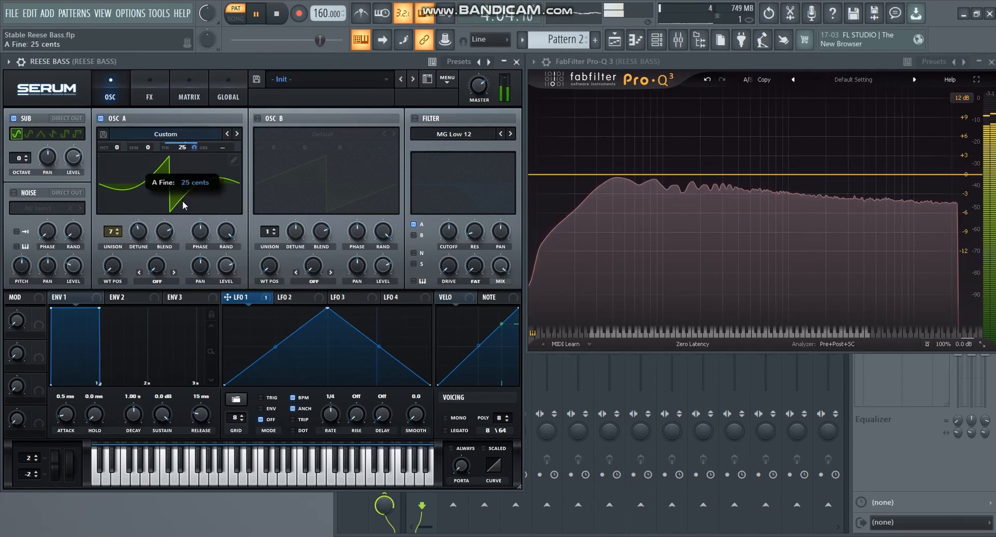
key(space)
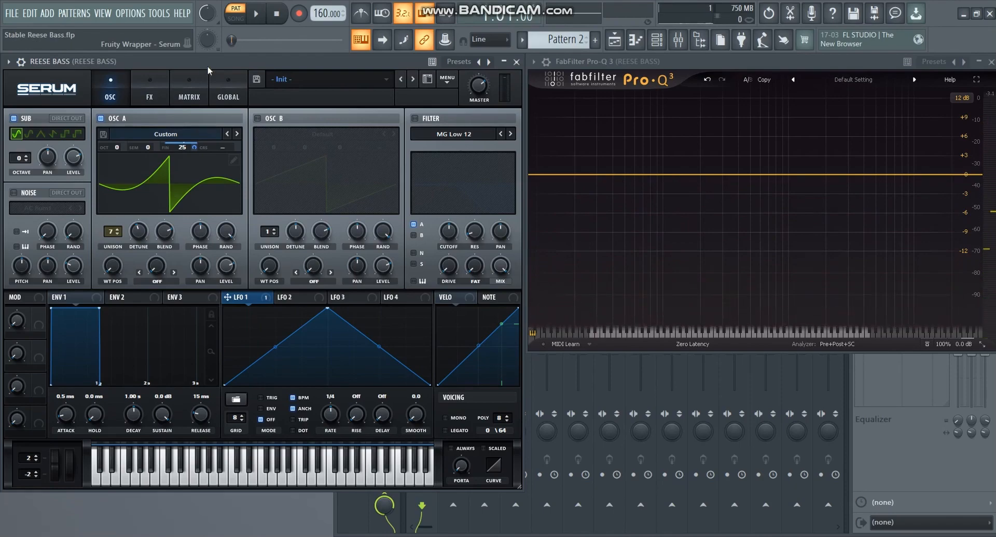
- Enable oscillator B with 3 unison voices and 0.13 detune, and remove the fundamental from its wavetable
click(257, 118)
drag(274, 237, 296, 250)
click(390, 160)
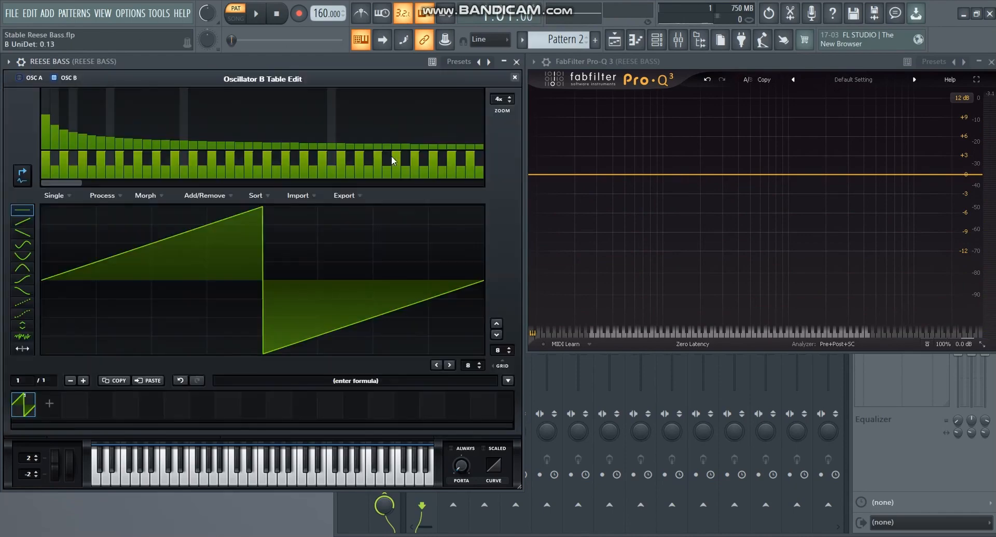
click(106, 196)
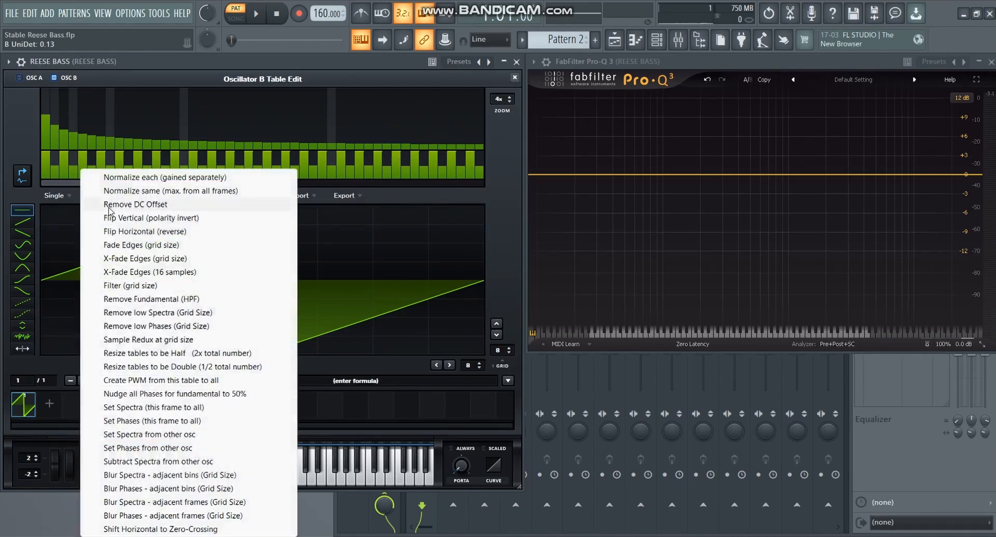
click(134, 299)
click(515, 78)
key(space)
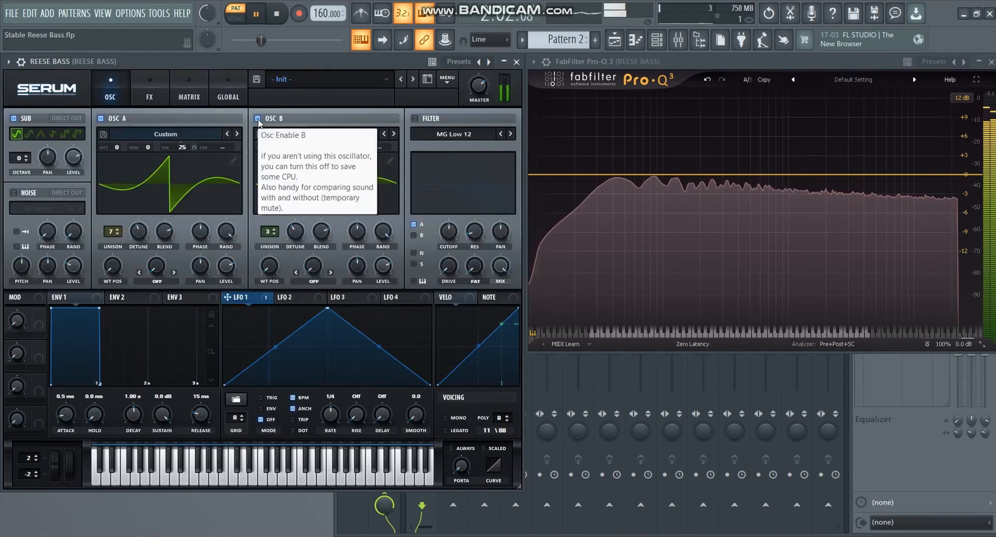
- Enable the filter, route oscillator B and the sub oscillator through it, and set its type to MG Low 18
click(415, 118)
click(414, 235)
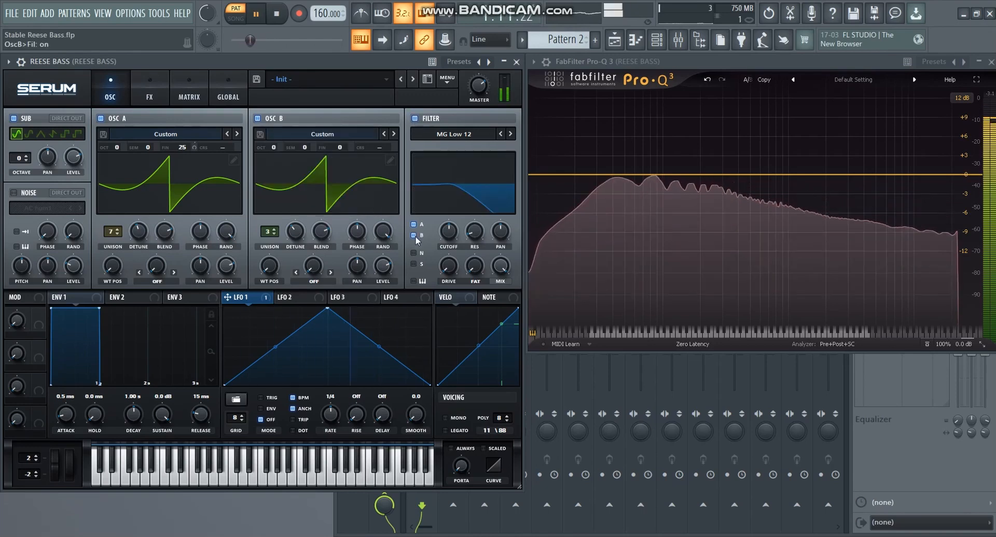
click(414, 263)
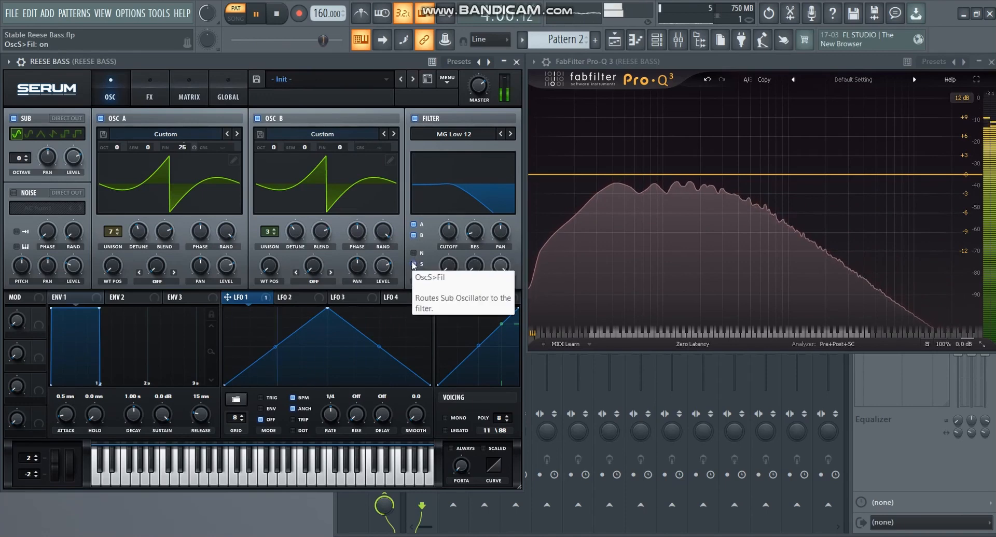
click(510, 134)
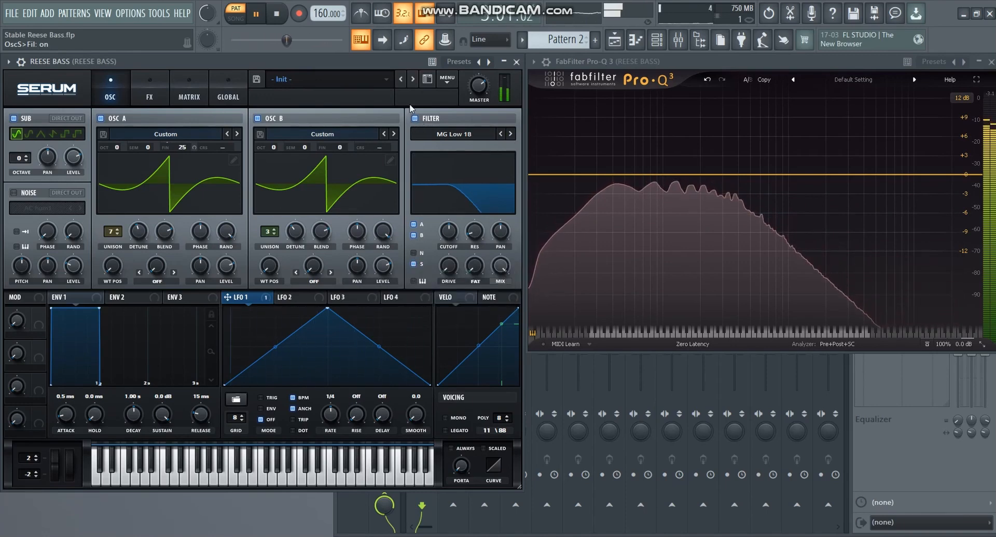
key(space)
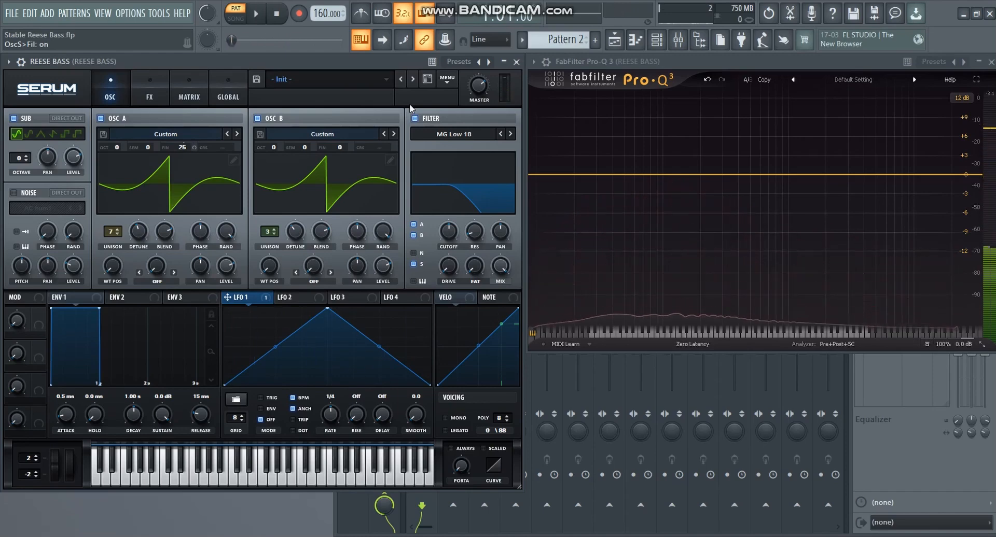